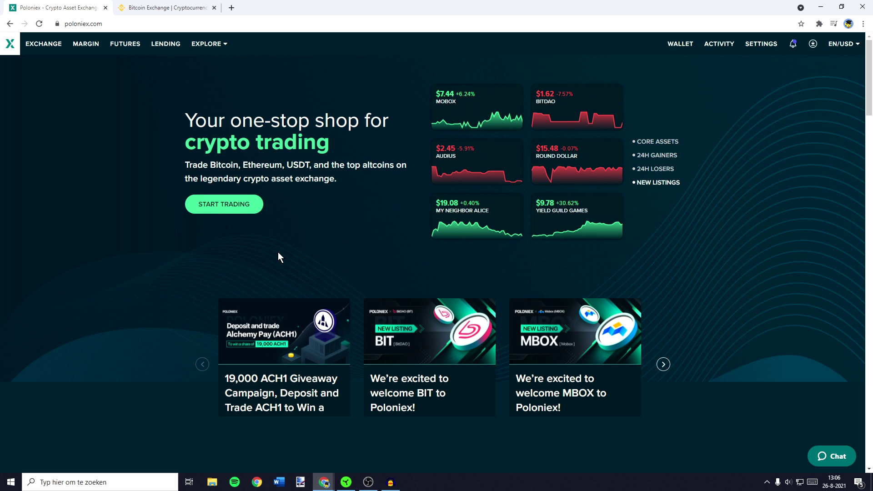
# Open the Deposit panel from the Poloniex wallet
pyautogui.click(673, 43)
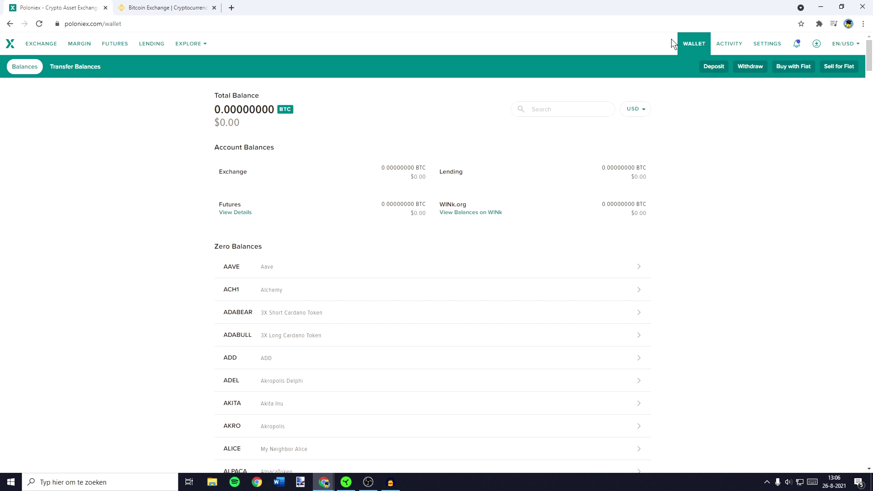
pyautogui.click(712, 73)
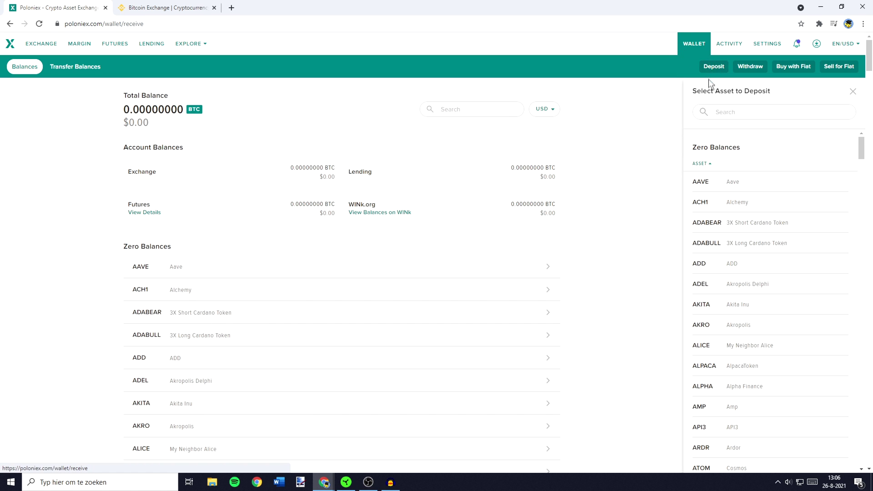
pyautogui.moveTo(723, 90); pyautogui.dragTo(768, 93)
pyautogui.click(768, 93)
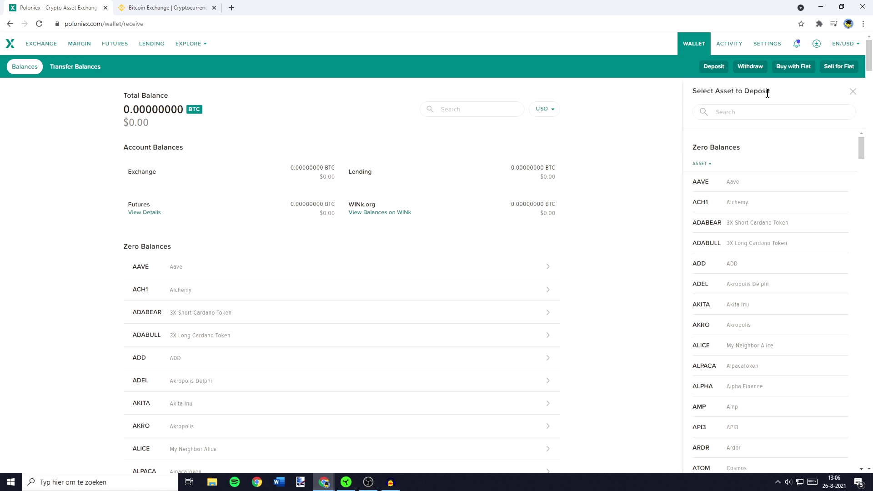
# Search the deposit assets for 'rsr', then 'xrp', and open the XRP deposit details
pyautogui.click(748, 110)
pyautogui.write('rsr')
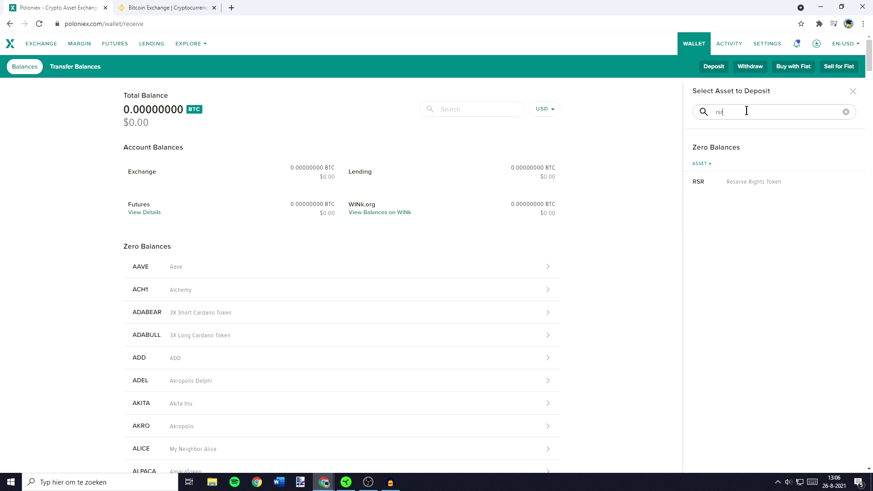
pyautogui.hotkey('ctrl', 'a')
pyautogui.write('xrp')
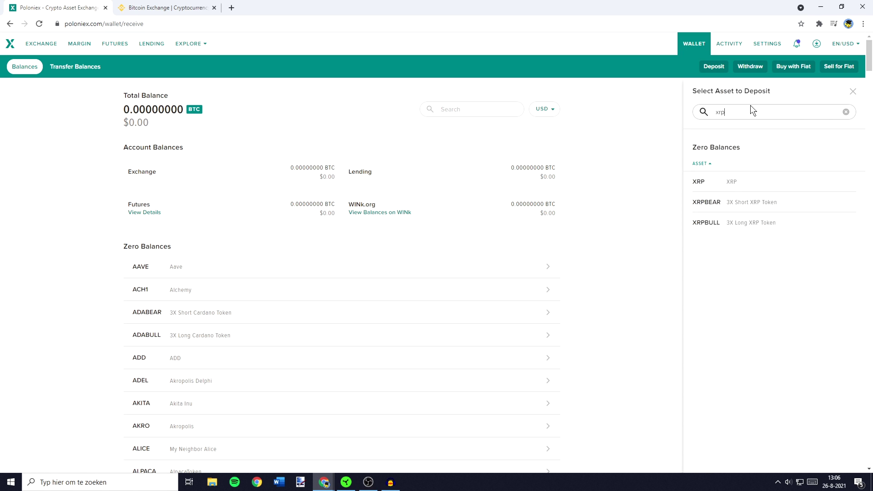
pyautogui.click(733, 186)
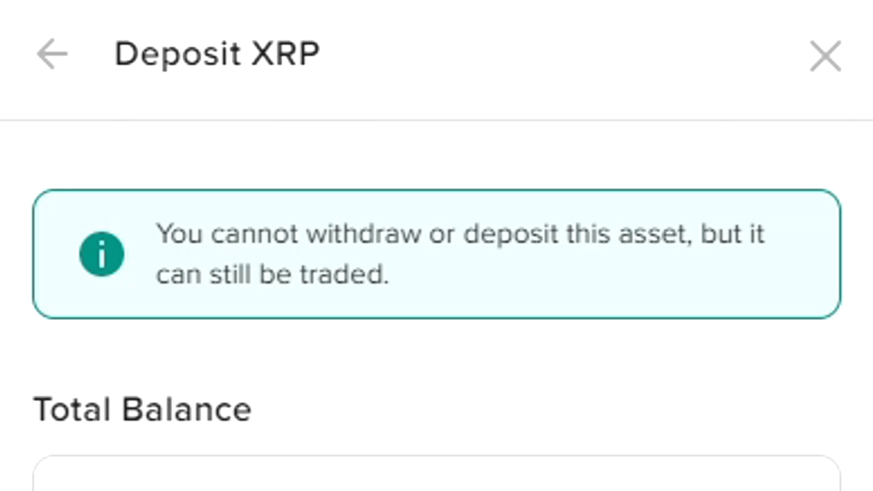
# Copy Poloniex's RSR ERC-20 deposit address, then move to the Binance tab
pyautogui.write('rsr')
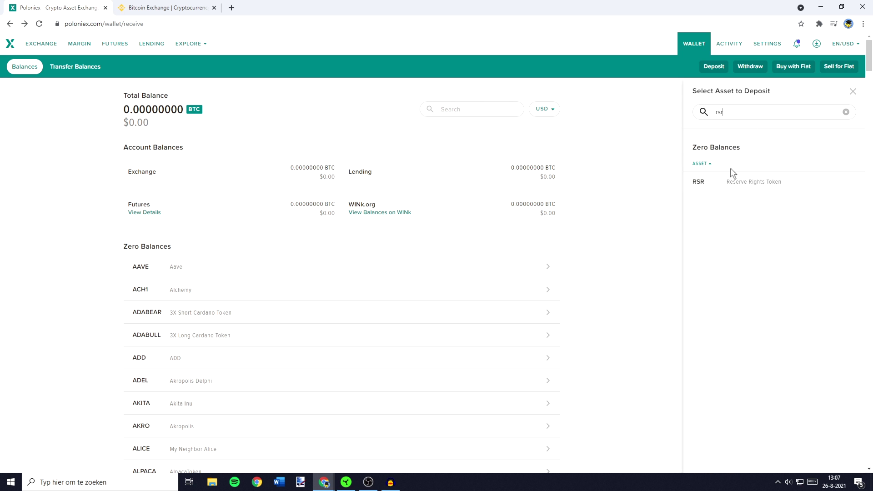
pyautogui.click(746, 182)
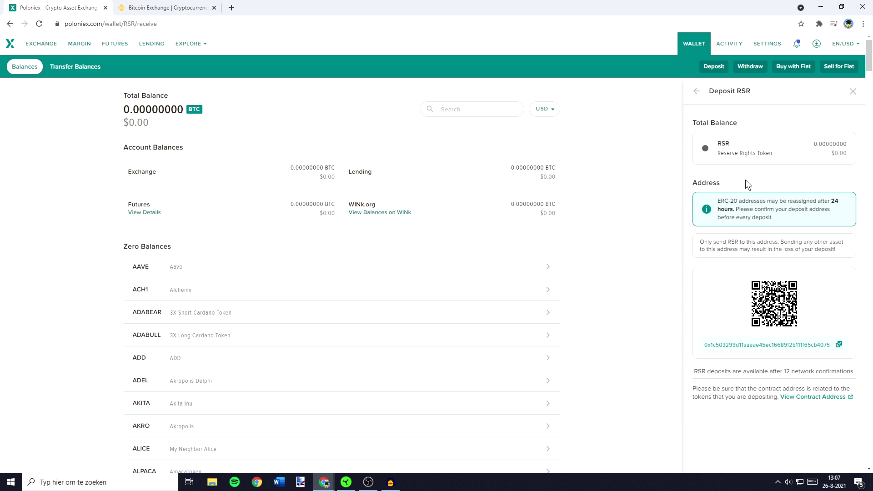
pyautogui.click(839, 344)
pyautogui.click(198, 4)
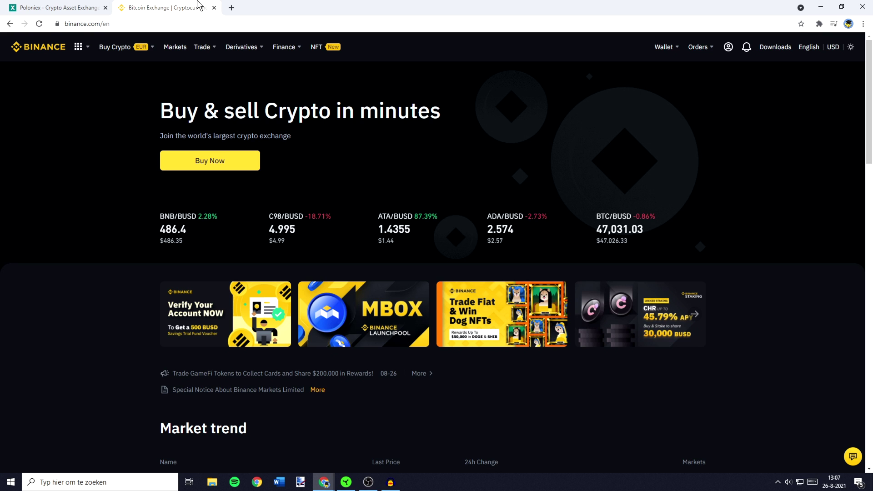
# Open Binance's Withdraw Crypto page from Fiat and Spot, then return to Poloniex's RSR address
pyautogui.moveTo(665, 51)
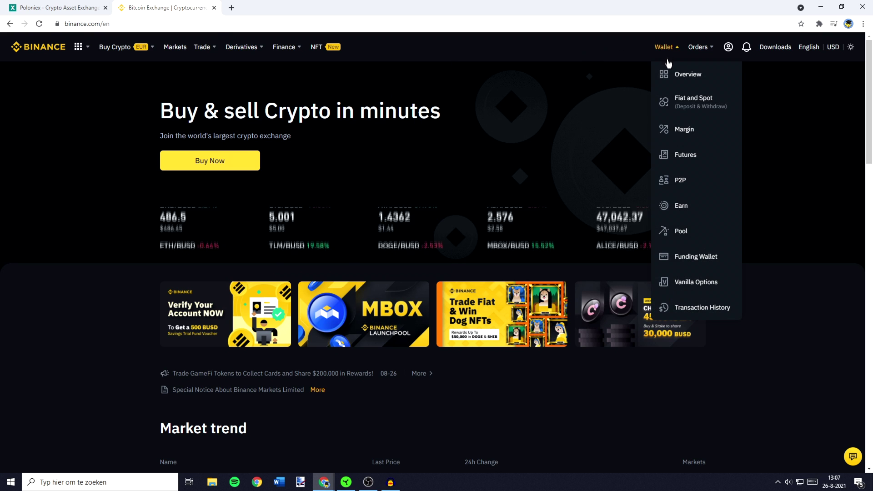
pyautogui.click(715, 106)
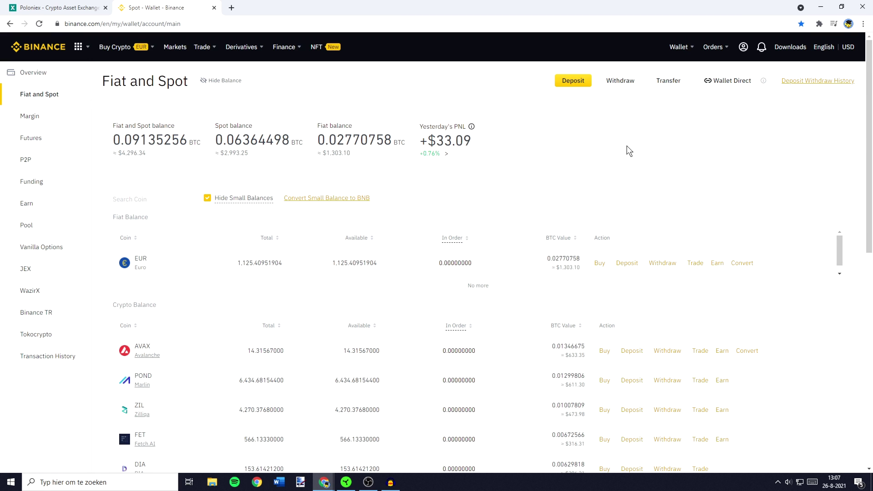
pyautogui.click(617, 83)
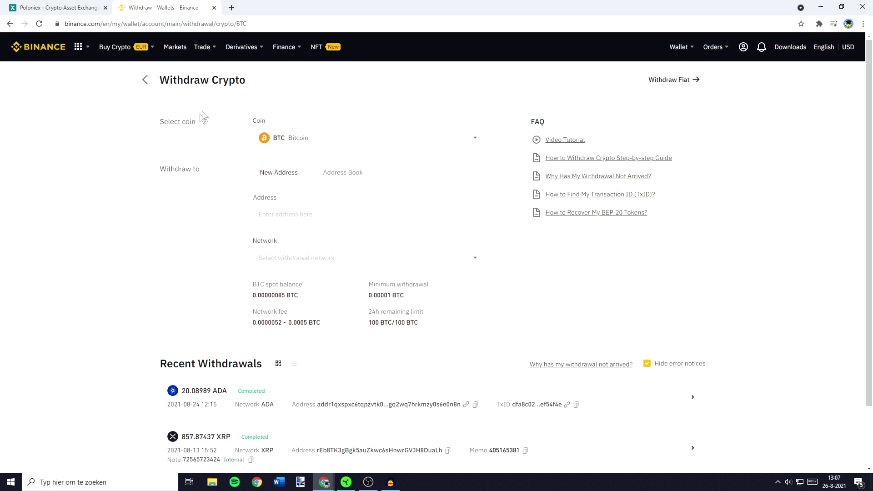
pyautogui.click(86, 10)
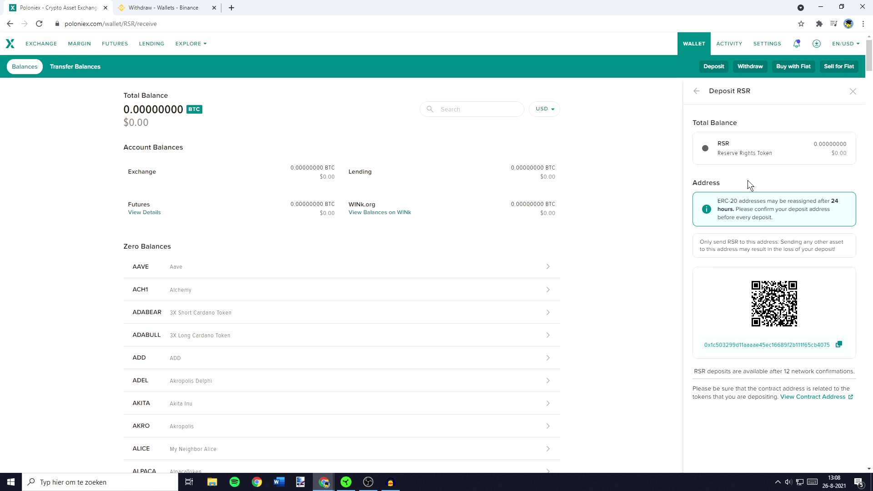
# Choose RSR as the Binance withdrawal coin and paste the Poloniex address, auto-matching ERC20
pyautogui.click(164, 7)
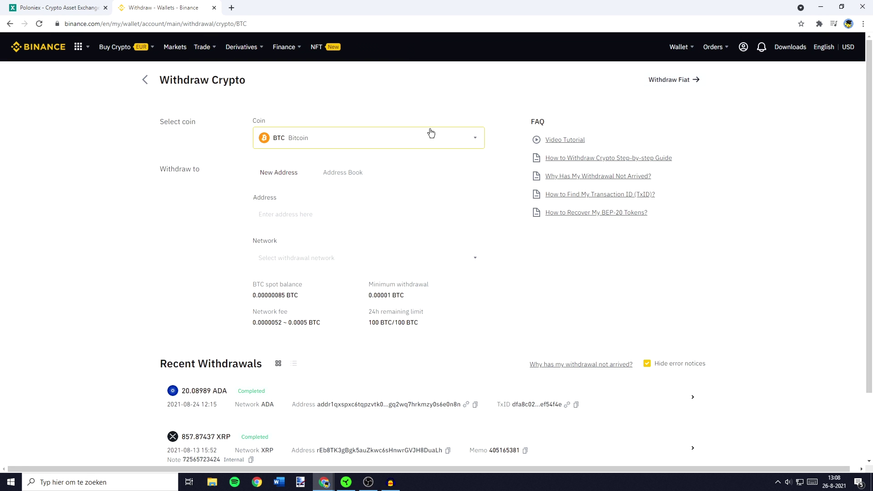
pyautogui.click(430, 137)
pyautogui.click(413, 179)
pyautogui.write('rsr')
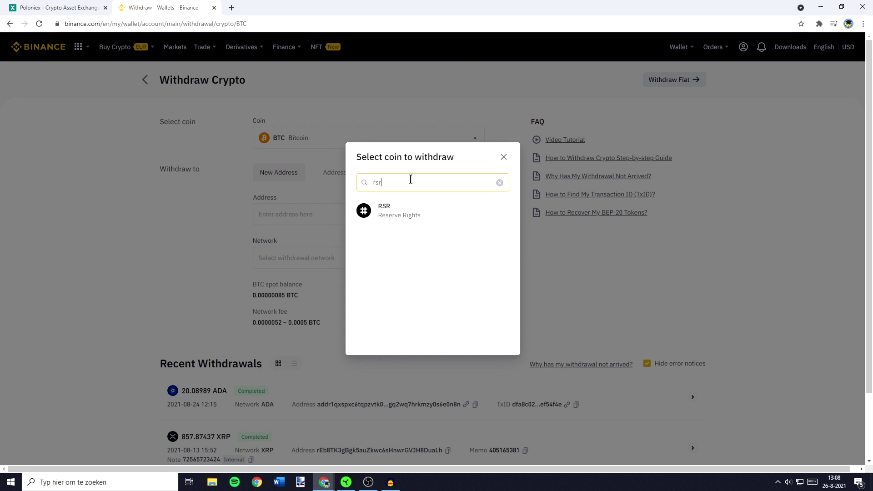
pyautogui.click(394, 212)
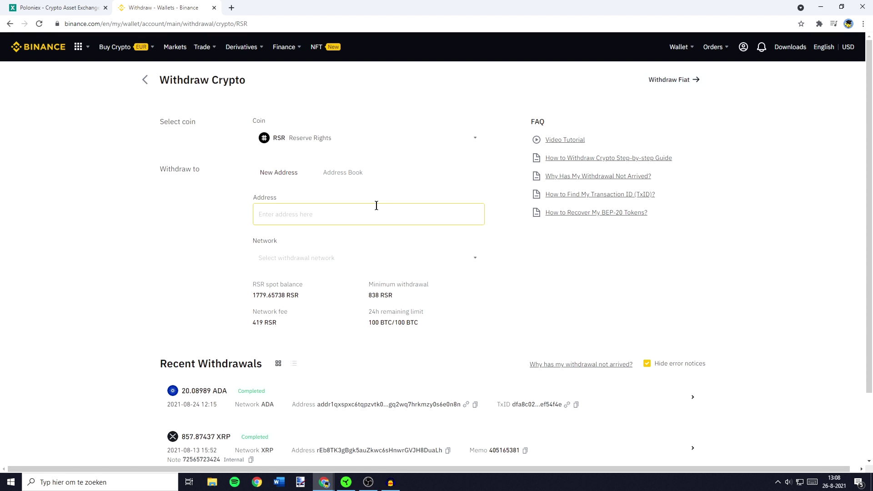
pyautogui.click(290, 217)
pyautogui.hotkey('ctrl', 'v')
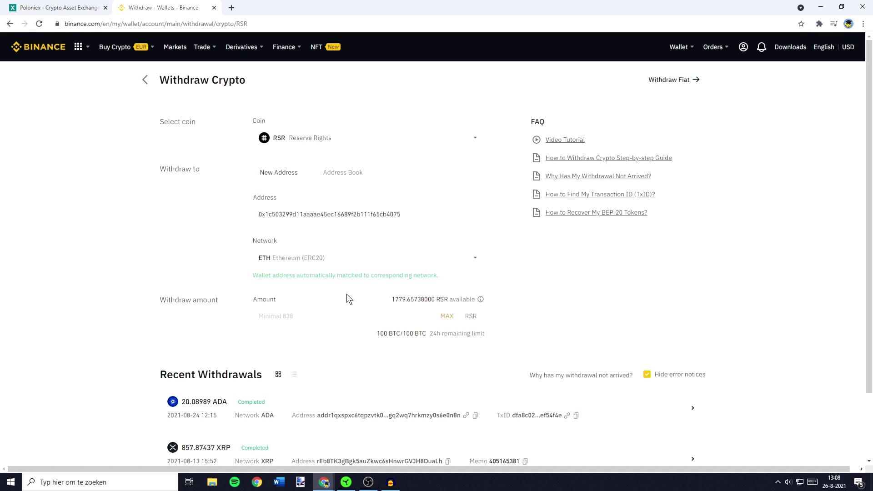
# Withdraw the full 1779.65738000 RSR balance, showing 1,360.65738000 RSR received after the fee
pyautogui.click(302, 314)
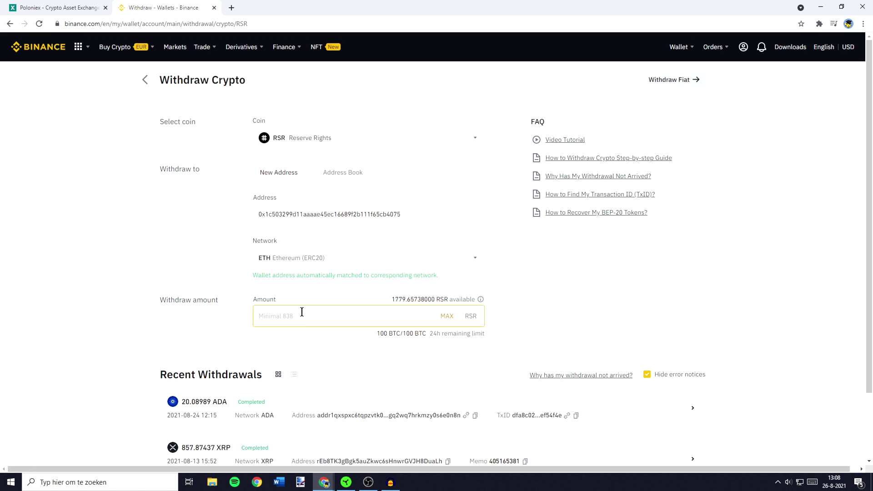
pyautogui.write('1000')
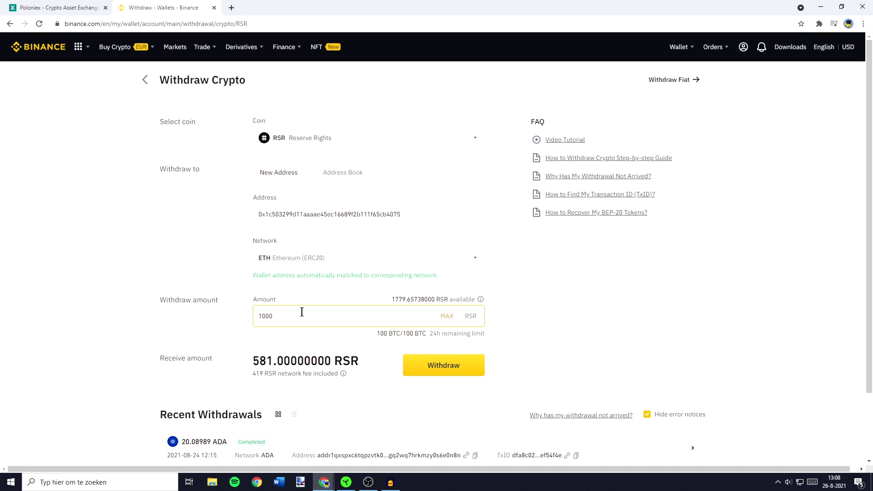
pyautogui.click(447, 317)
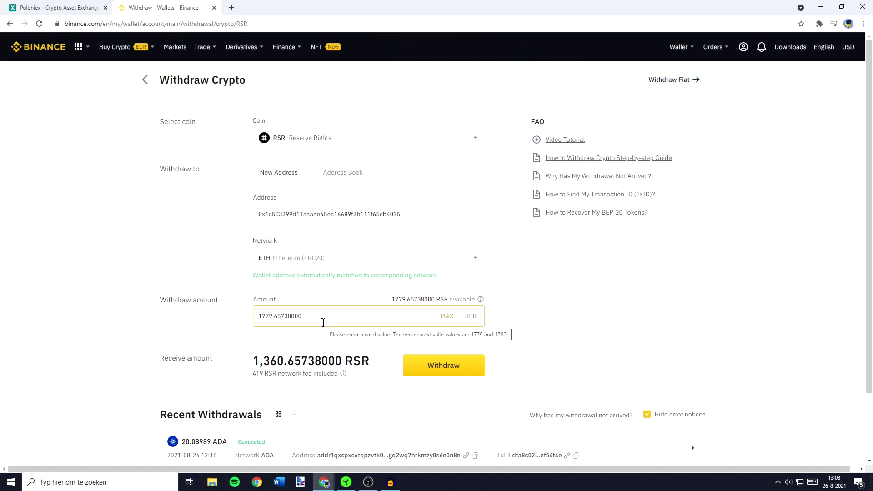
pyautogui.click(435, 366)
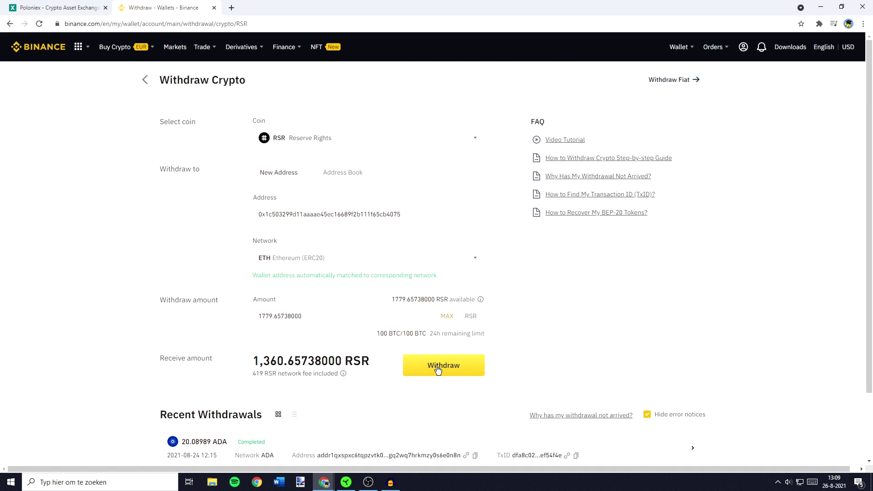
pyautogui.moveTo(484, 256); pyautogui.dragTo(345, 199)
pyautogui.click(345, 198)
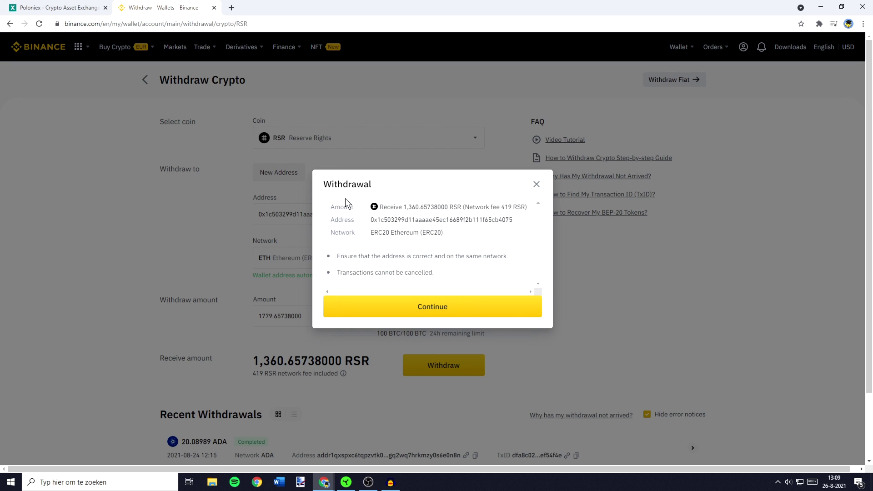
# Confirm the withdrawal, request phone and e-mail codes, submit the security check, then go to Poloniex
pyautogui.click(446, 314)
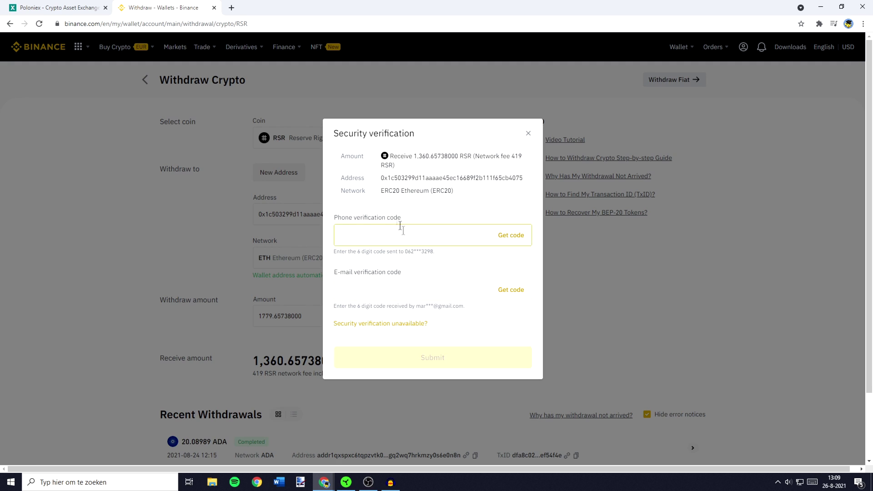
pyautogui.moveTo(335, 133); pyautogui.dragTo(432, 132)
pyautogui.click(432, 132)
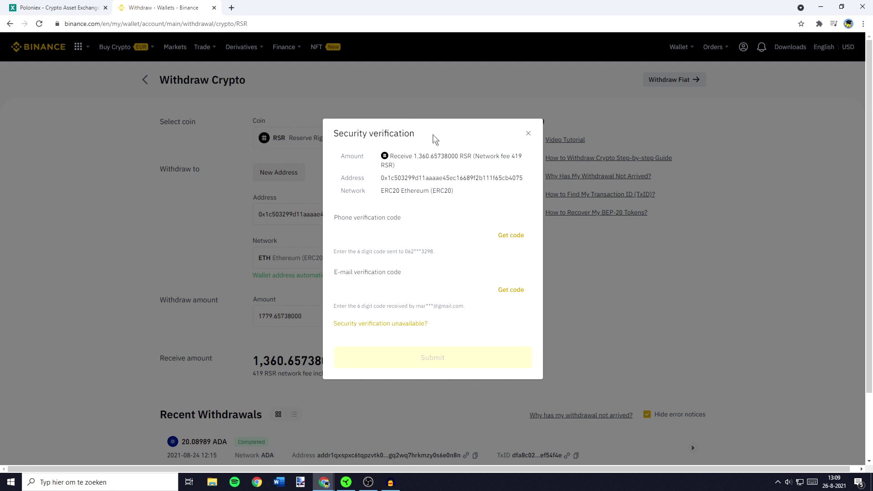
pyautogui.click(510, 289)
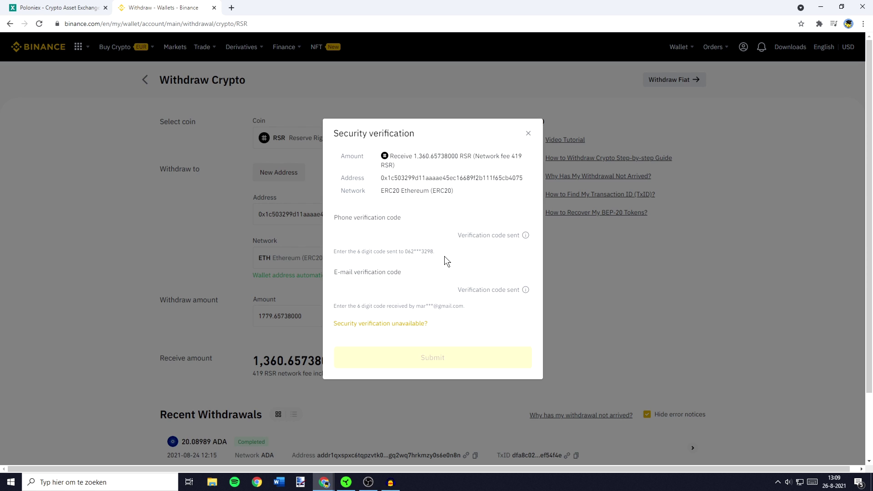
pyautogui.click(421, 361)
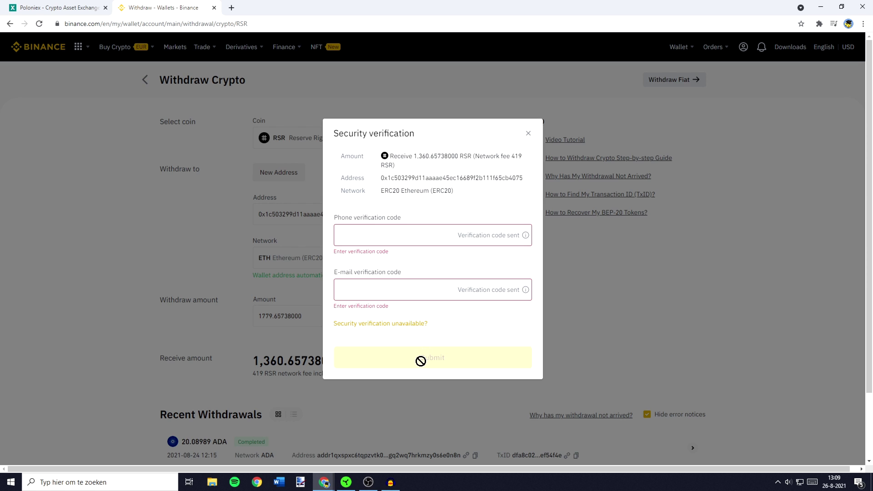
pyautogui.hotkey('ctrl', '1')
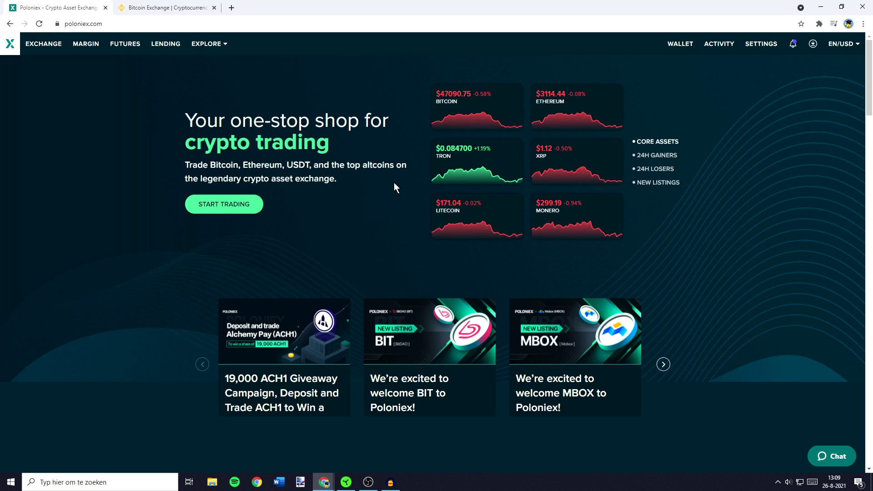
# Check Poloniex's Select Asset to Withdraw panel, which shows the account empty, then return to Binance
pyautogui.click(677, 49)
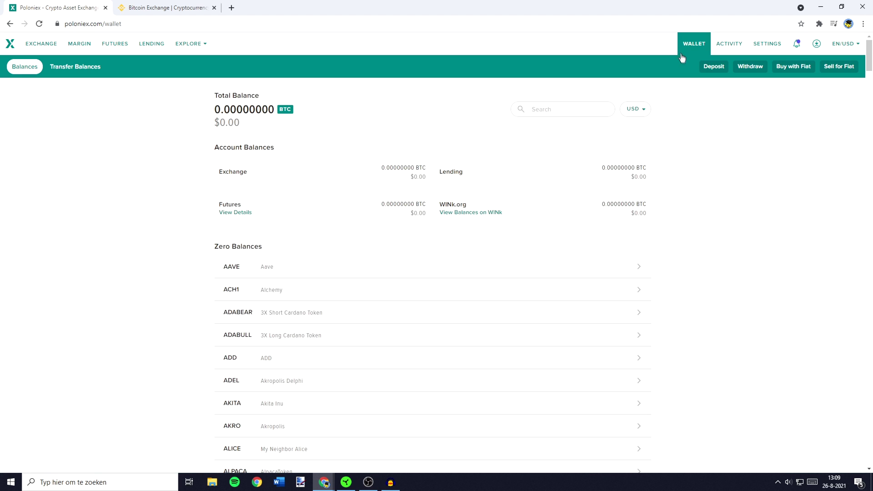
pyautogui.click(757, 69)
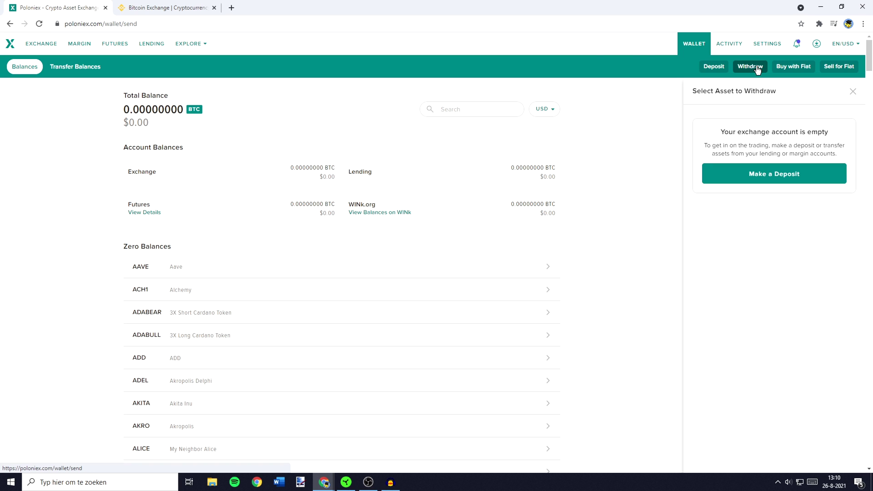
pyautogui.click(156, 5)
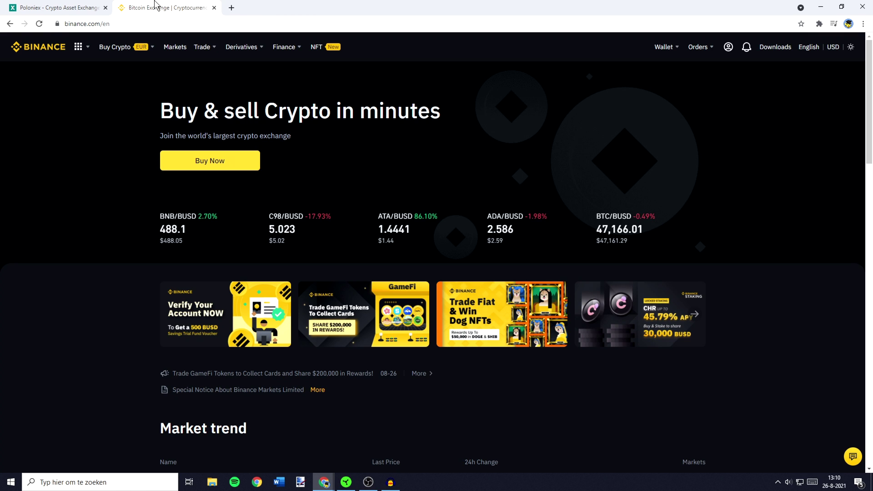
# Copy Binance's RSR deposit address on Ethereum (ERC20) from the Fiat and Spot wallet
pyautogui.moveTo(663, 58)
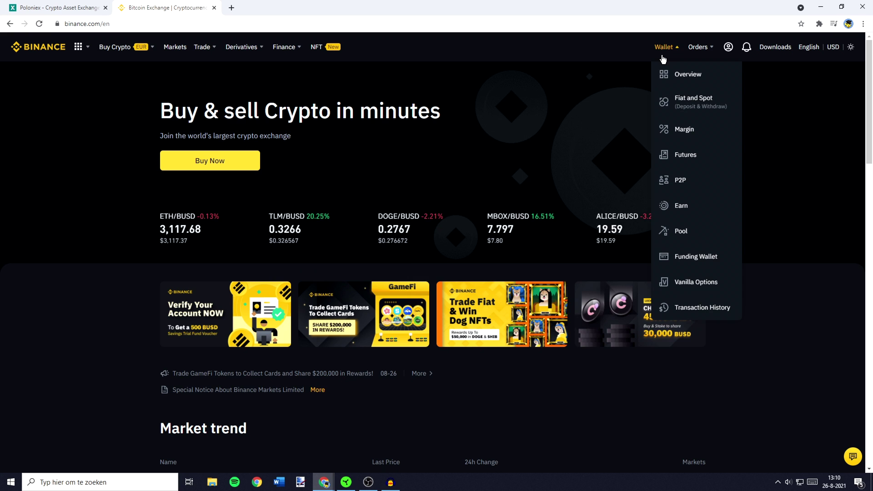
pyautogui.click(707, 108)
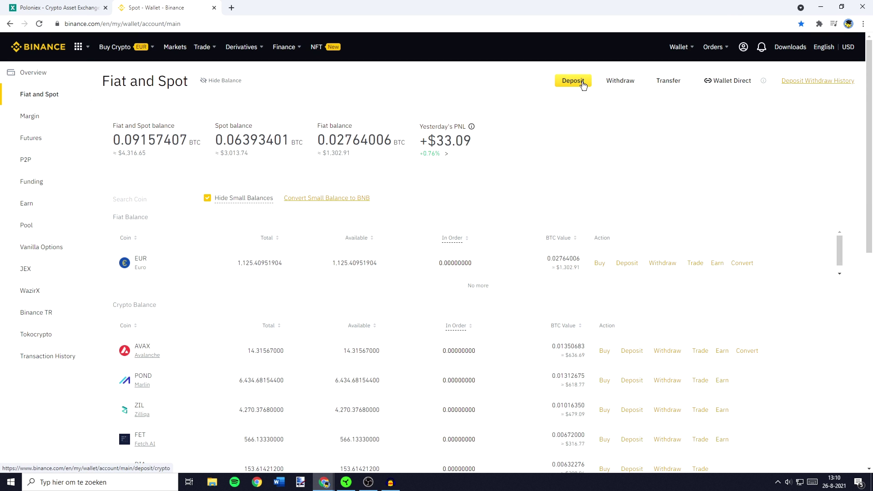
pyautogui.click(573, 81)
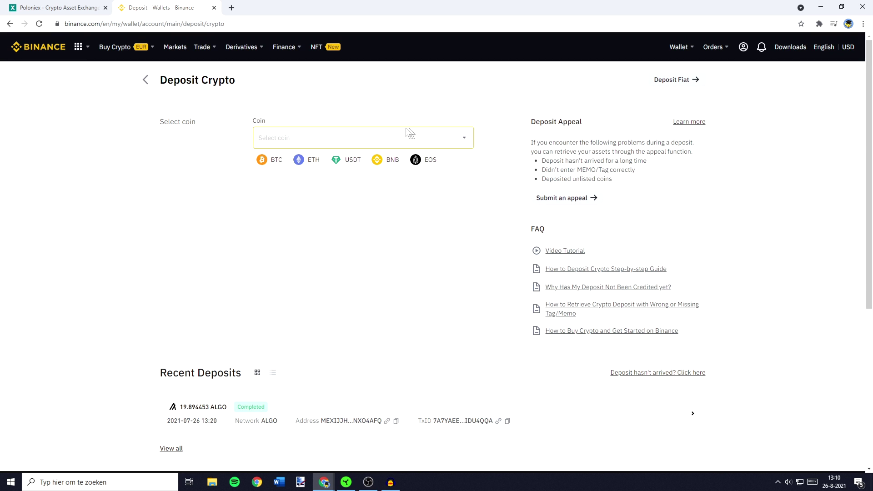
pyautogui.click(325, 139)
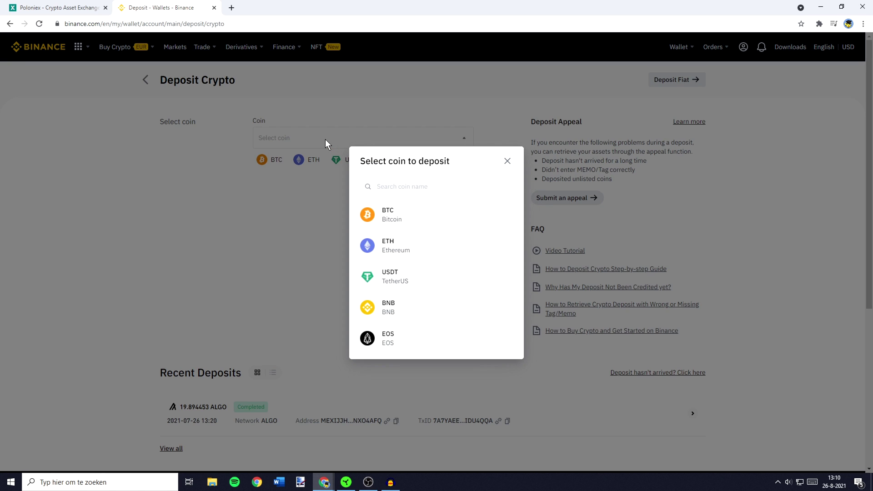
pyautogui.click(409, 184)
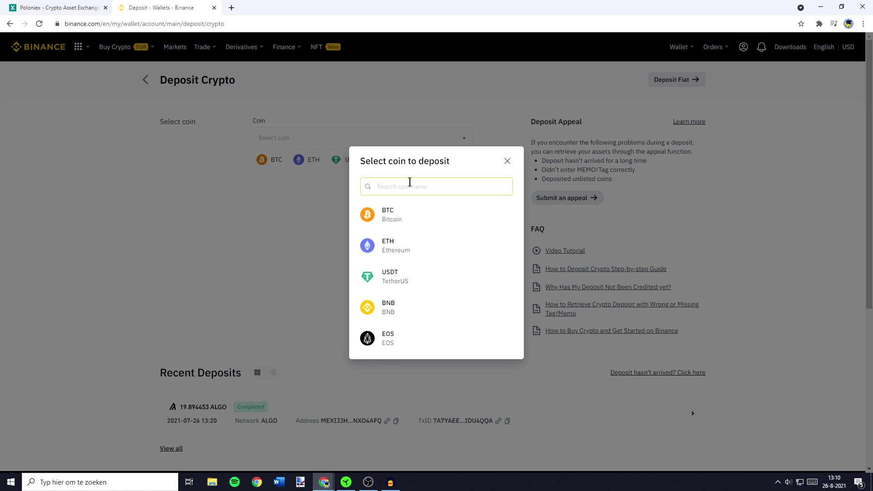
pyautogui.write('rsr')
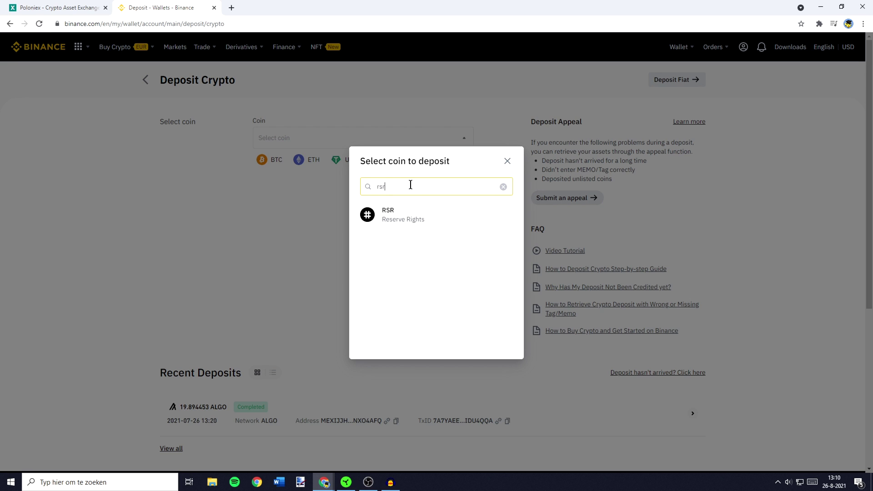
pyautogui.click(414, 212)
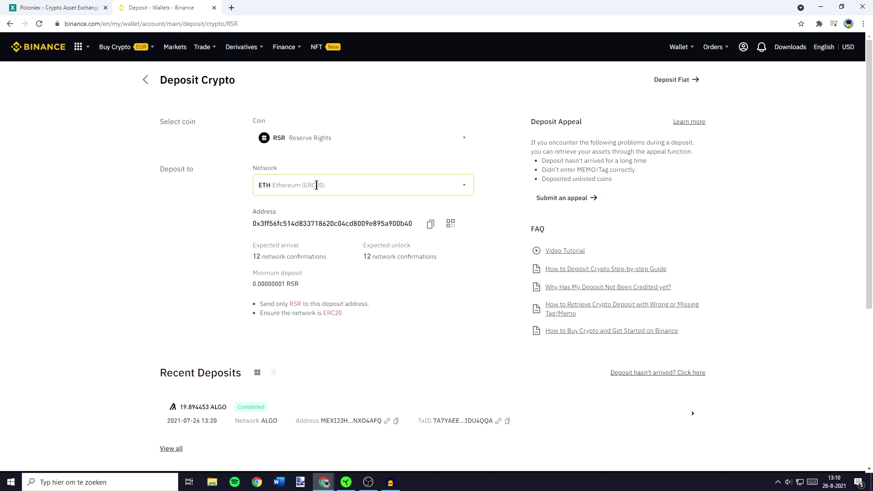
pyautogui.click(430, 224)
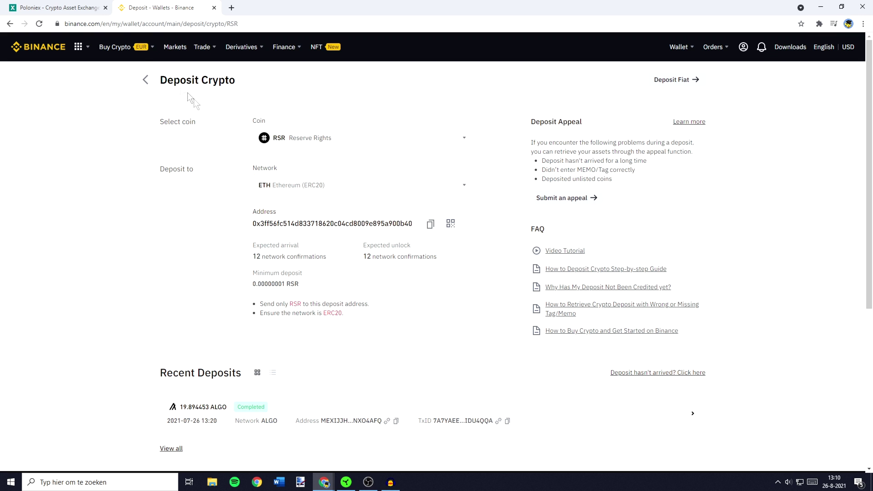
pyautogui.click(75, 7)
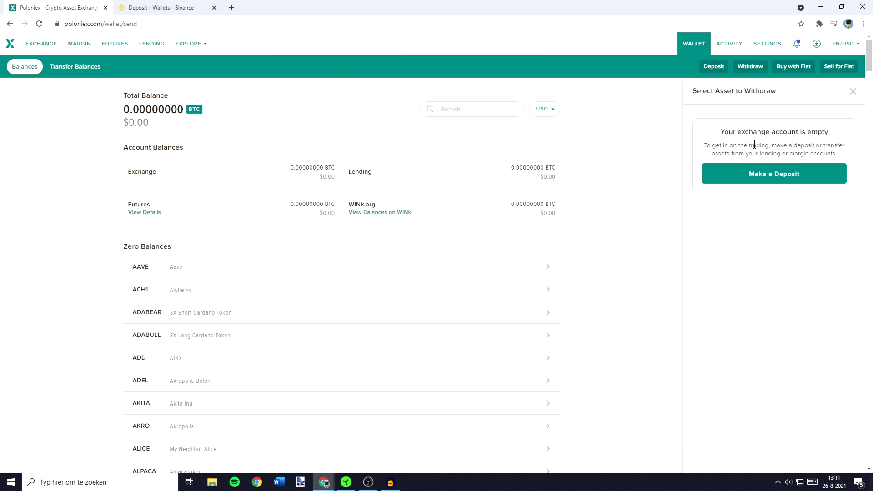
pyautogui.click(158, 5)
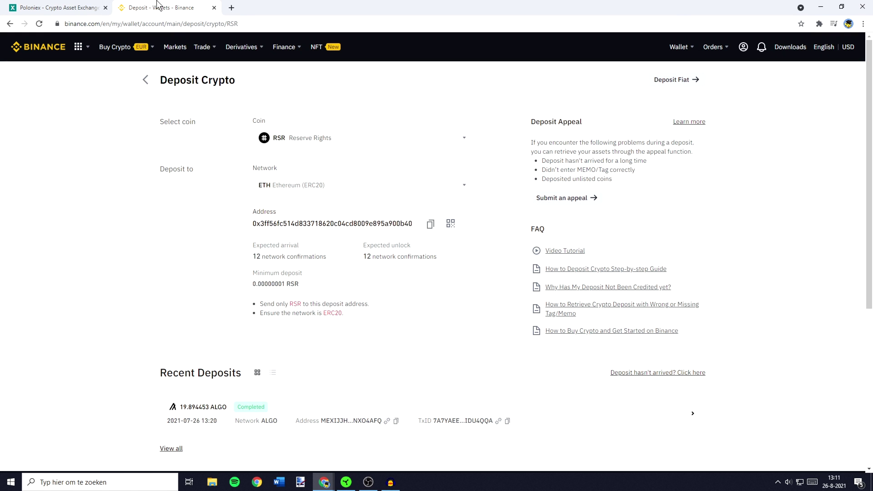